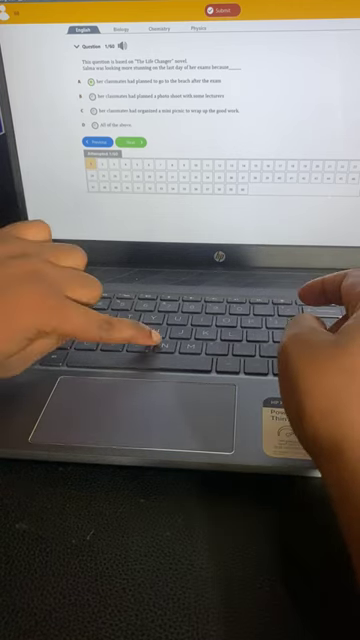
# Step: Go through English questions 2, 3 and 4, answering 3 and 4 with option C, to reach question 5
pyautogui.press('n')
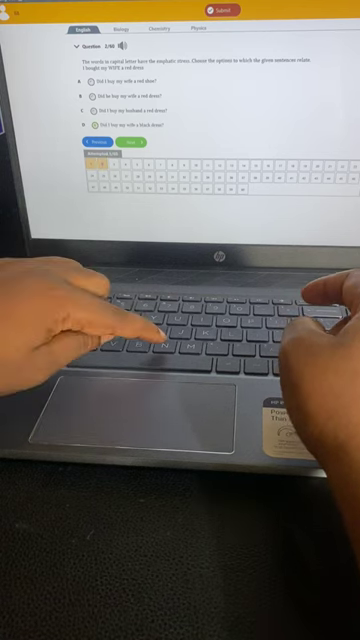
pyautogui.press('Return')
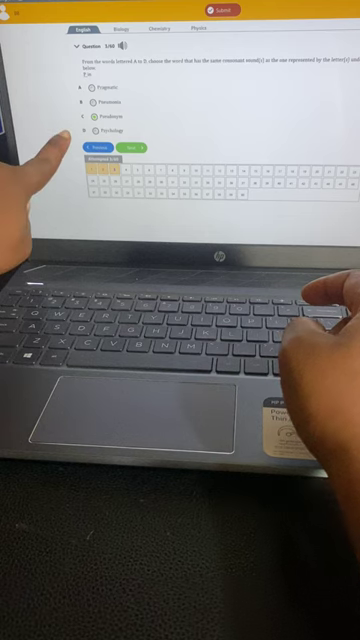
pyautogui.press('Return')
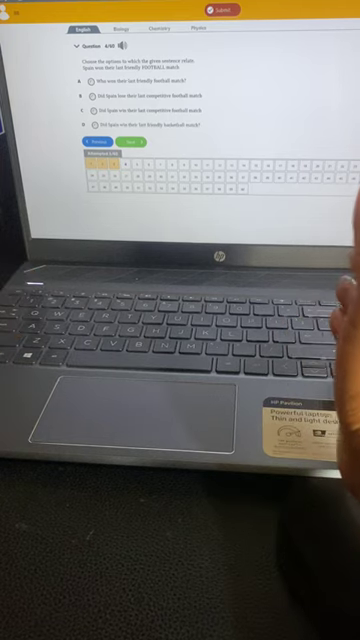
pyautogui.press('Return')
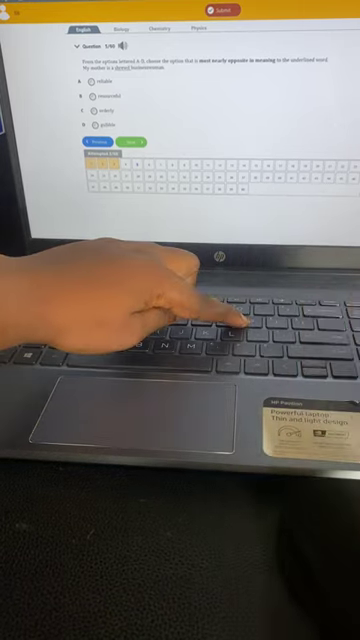
# Step: Preview English questions 6–8, go back to question 5, then prompt to end the exam
pyautogui.press('n')
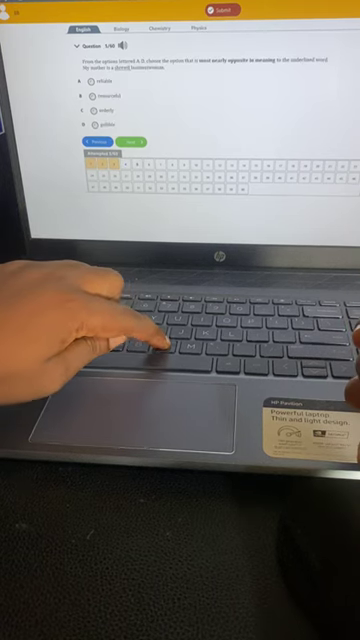
pyautogui.press('n')
pyautogui.press('n')
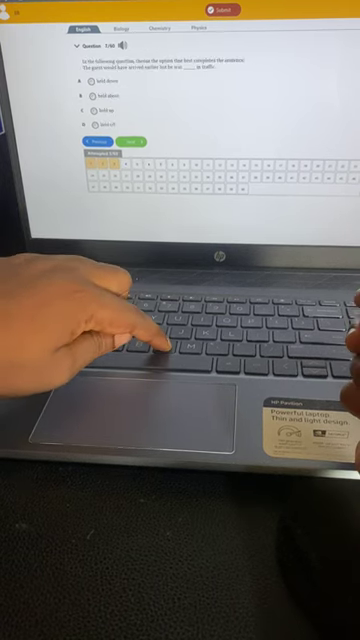
pyautogui.press('n')
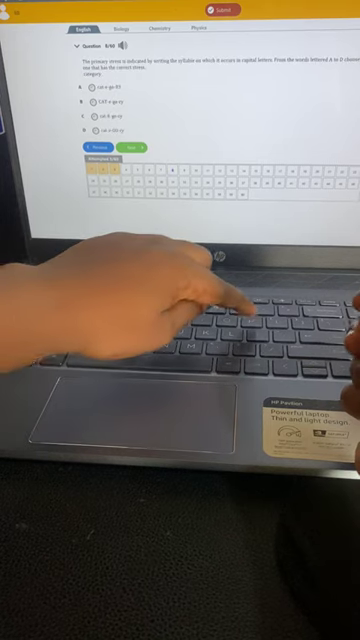
pyautogui.press('n')
pyautogui.press('n')
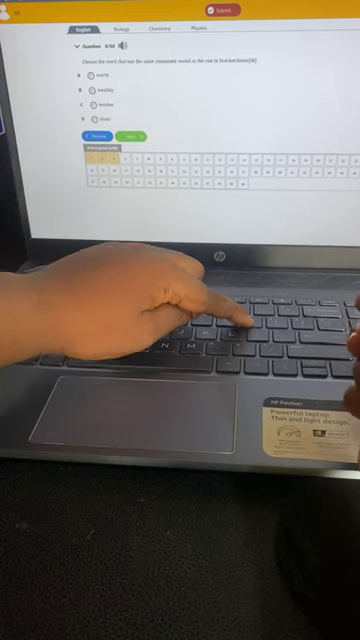
pyautogui.press('p')
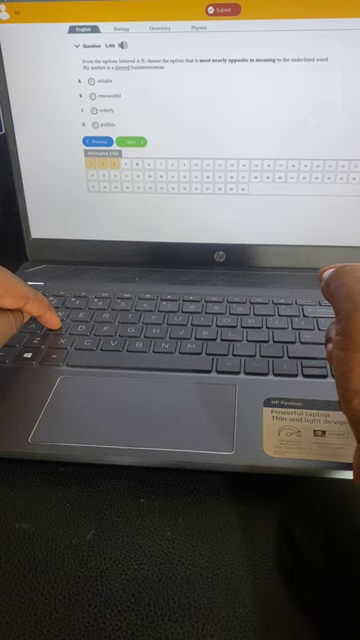
pyautogui.hotkey('alt', 'F4')
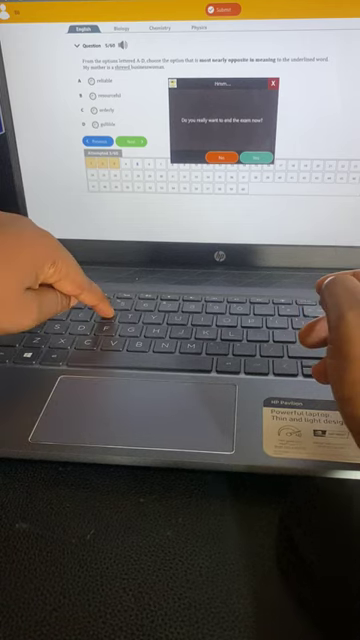
# Step: Cancel the end-exam prompt, then bring it back up over question 5
pyautogui.press('Escape')
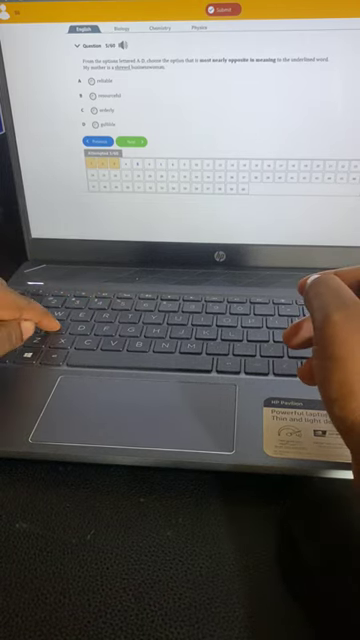
pyautogui.hotkey('alt', 'F4')
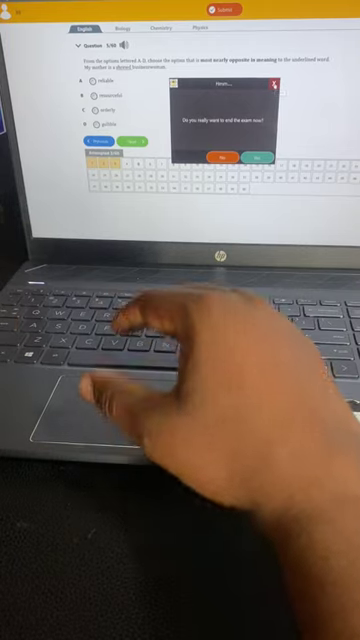
pyautogui.click(222, 157)
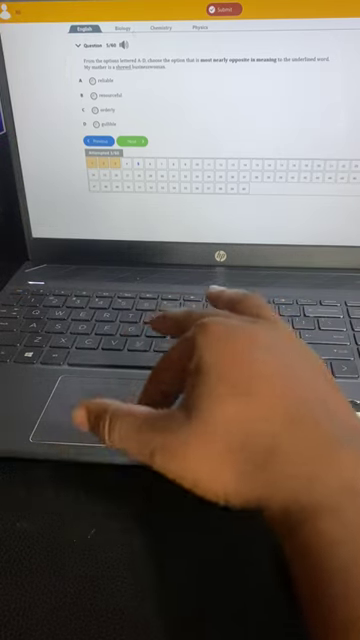
# Step: Cancel the Log Out prompt, then submit the exam to reach the 0/180 result summary
pyautogui.press('s')
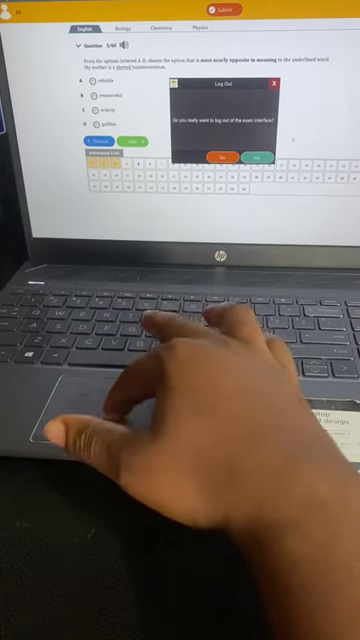
pyautogui.click(276, 84)
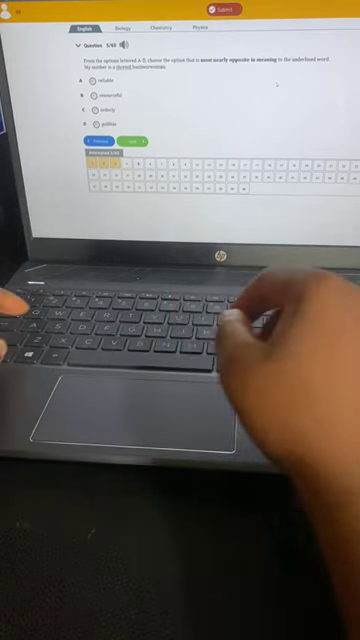
pyautogui.press('s')
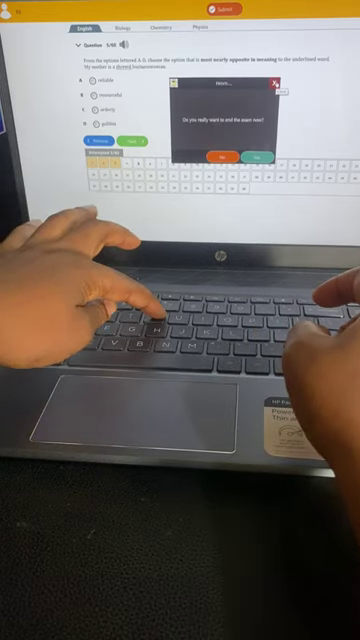
pyautogui.hotkey('alt', 'Tab')
pyautogui.hotkey('alt', 'Tab')
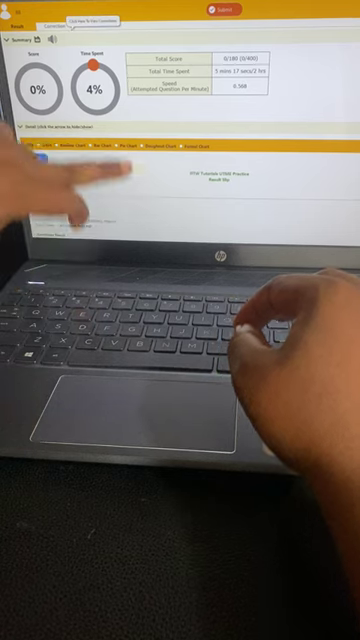
# Step: Open the corrections and move from English to the Biology and Chemistry corrections
pyautogui.hotkey('ctrl', 'a')
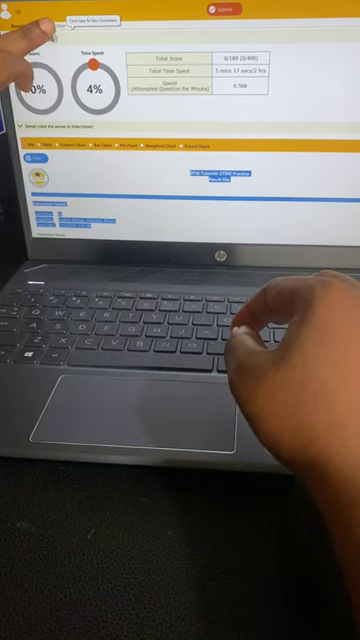
pyautogui.click(62, 24)
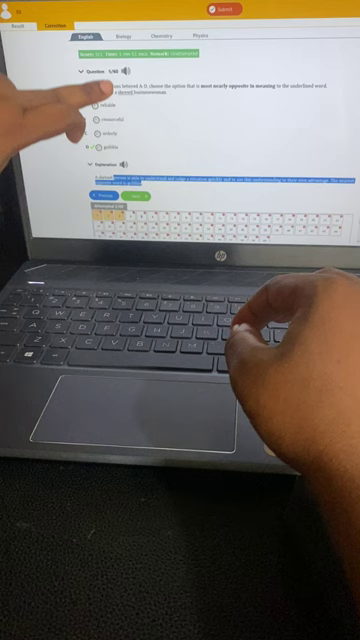
pyautogui.press('Right')
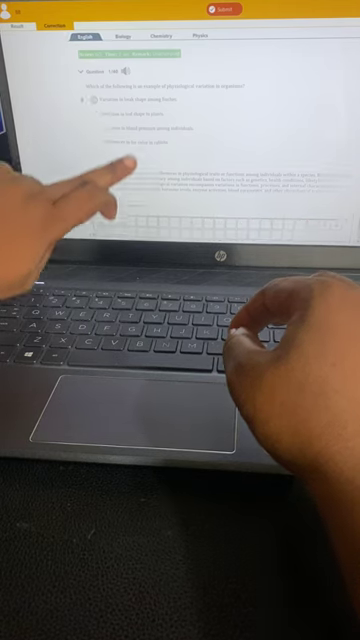
pyautogui.press('Right')
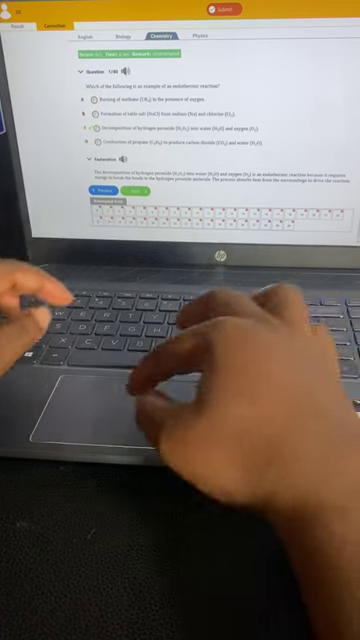
# Step: Step through the Chemistry corrections, then log out to the UTME practice setup
pyautogui.press('Return')
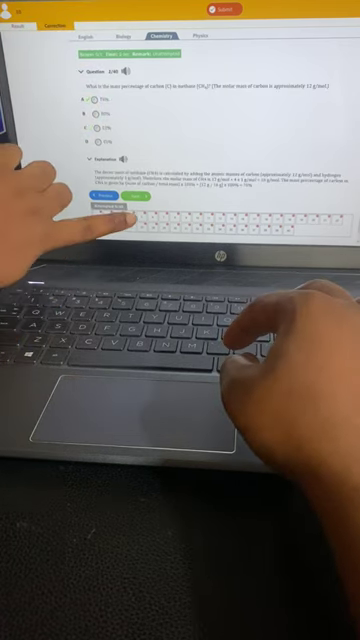
pyautogui.press('Return')
pyautogui.press('Return')
pyautogui.press('Return')
pyautogui.press('Return')
pyautogui.press('Return')
pyautogui.press('Return')
pyautogui.press('Return')
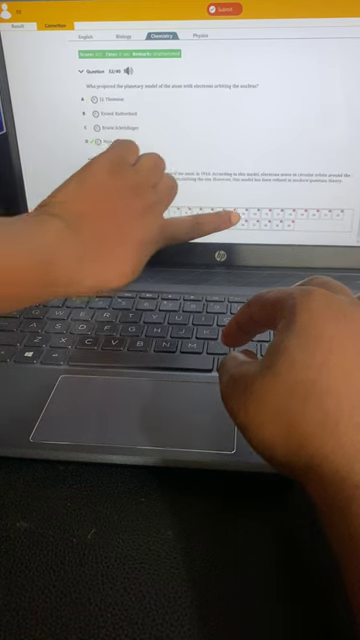
pyautogui.press('Return')
pyautogui.press('Return')
pyautogui.press('Return')
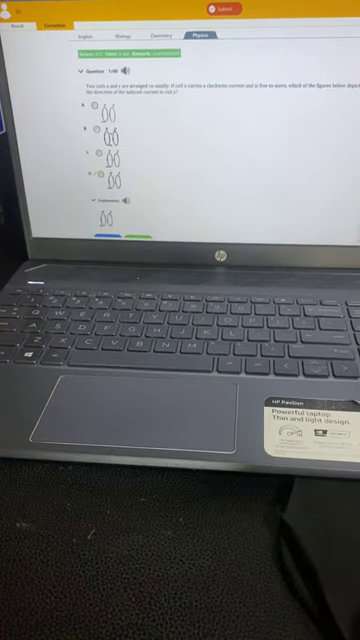
pyautogui.scroll(-2, 180, 140)
pyautogui.scroll(2, 180, 140)
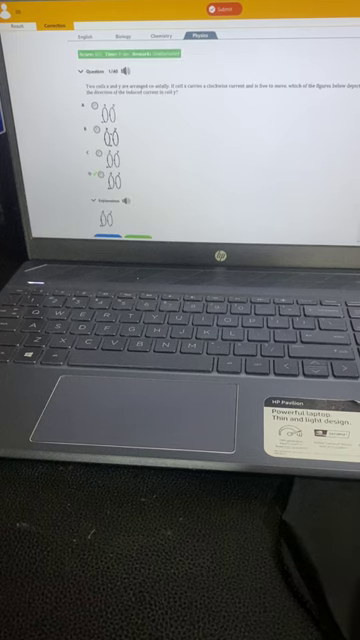
pyautogui.click(18, 10)
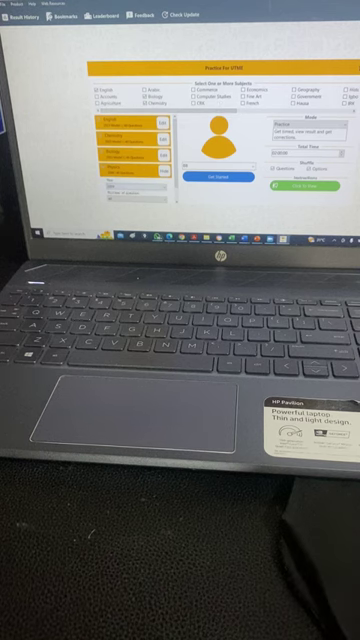
pyautogui.click(137, 186)
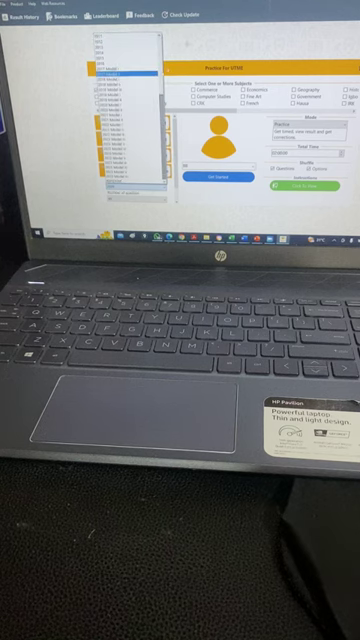
pyautogui.click(126, 73)
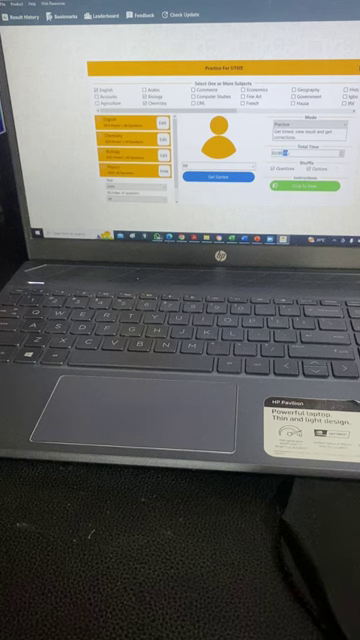